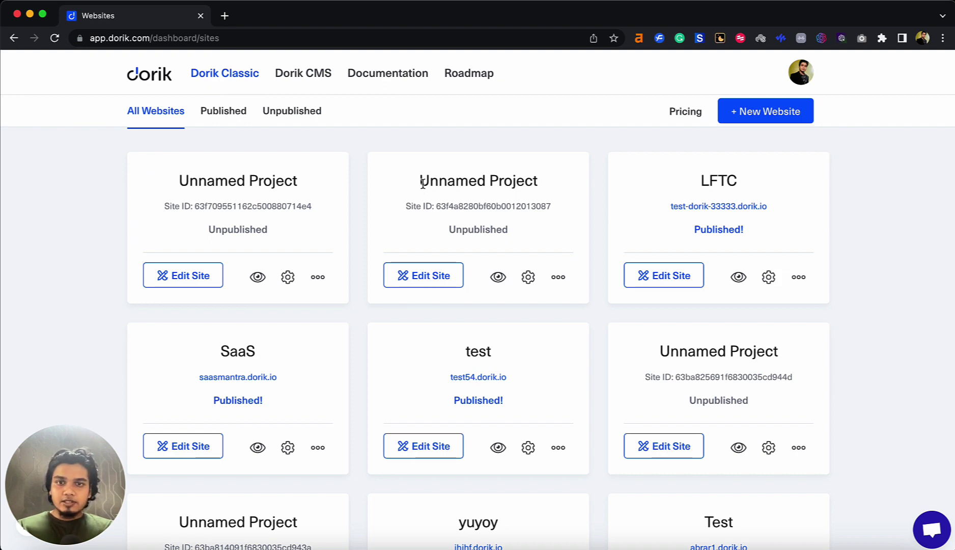
# Create a new website and pick the Foodery Food Template from the template gallery.
pyautogui.click(767, 112)
pyautogui.scroll(-5, 415, 283)
pyautogui.scroll(-10, 415, 283)
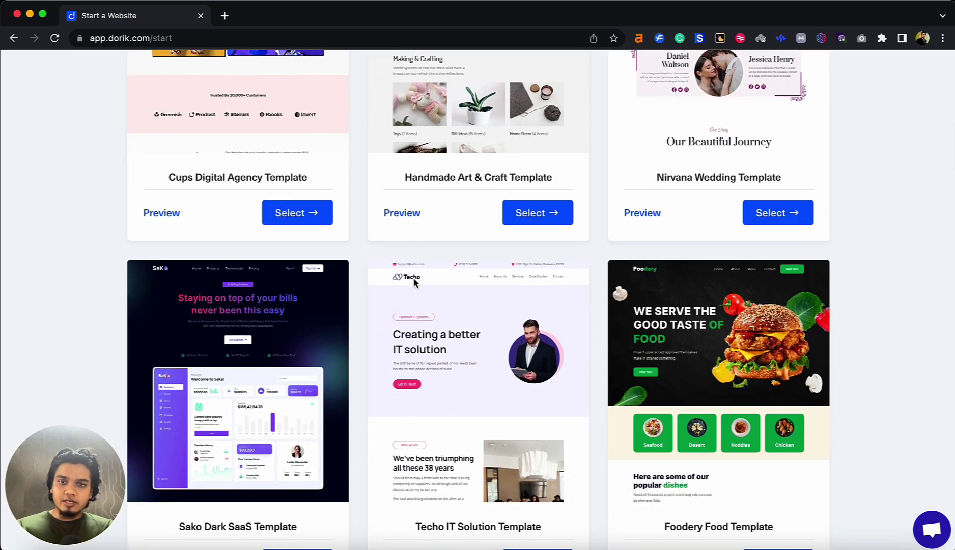
pyautogui.scroll(-1, 415, 282)
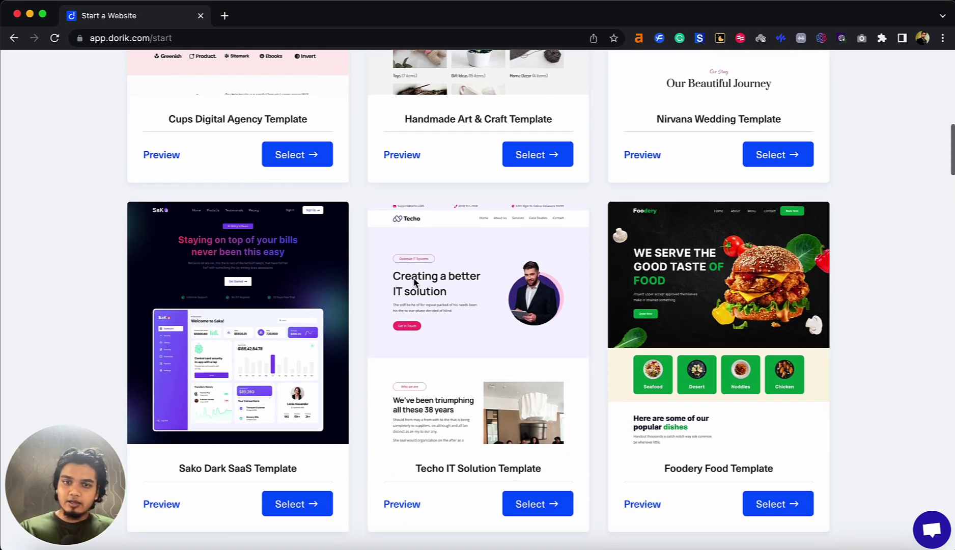
pyautogui.scroll(-2, 415, 283)
pyautogui.scroll(1, 415, 282)
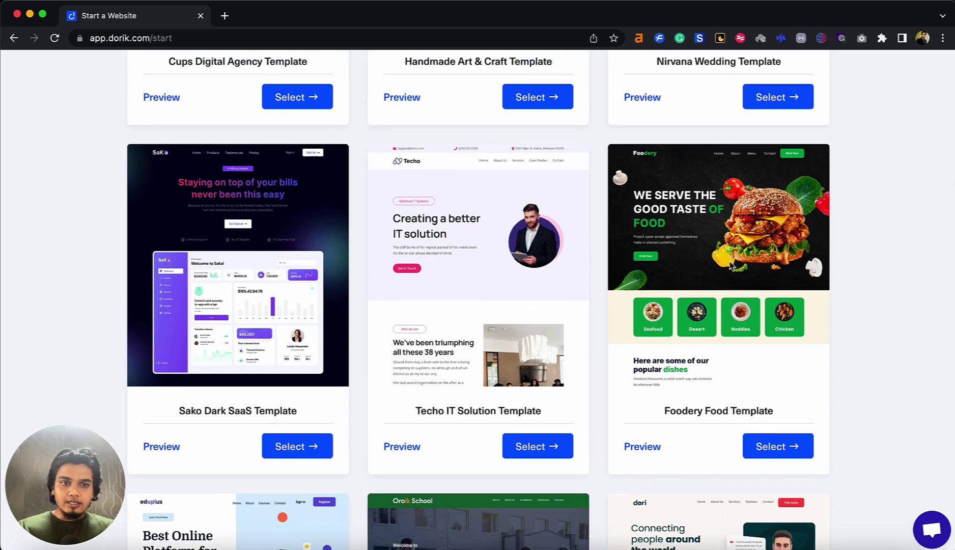
pyautogui.click(785, 451)
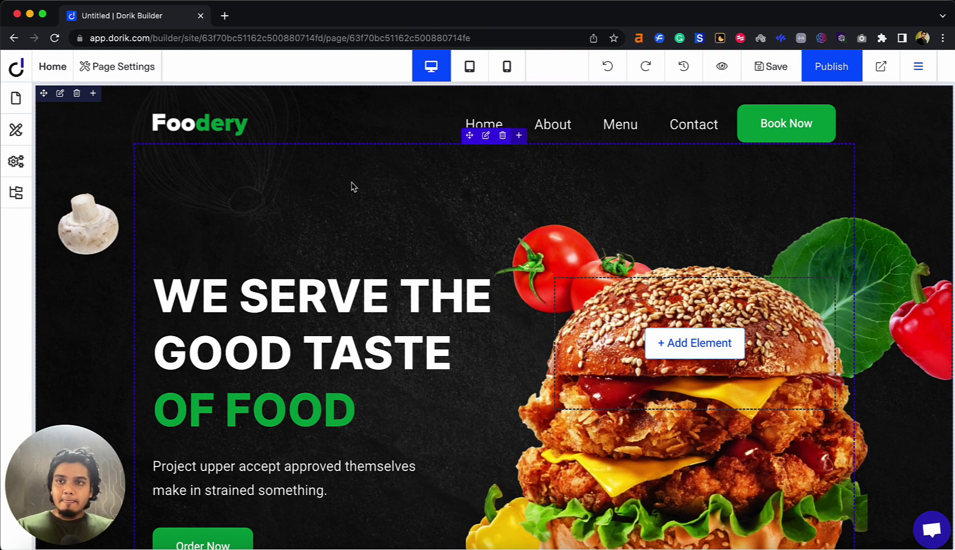
# Set the page title to 'Foodery-Best Jamaican Food in Arizona' and enter a placeholder page description.
pyautogui.click(131, 70)
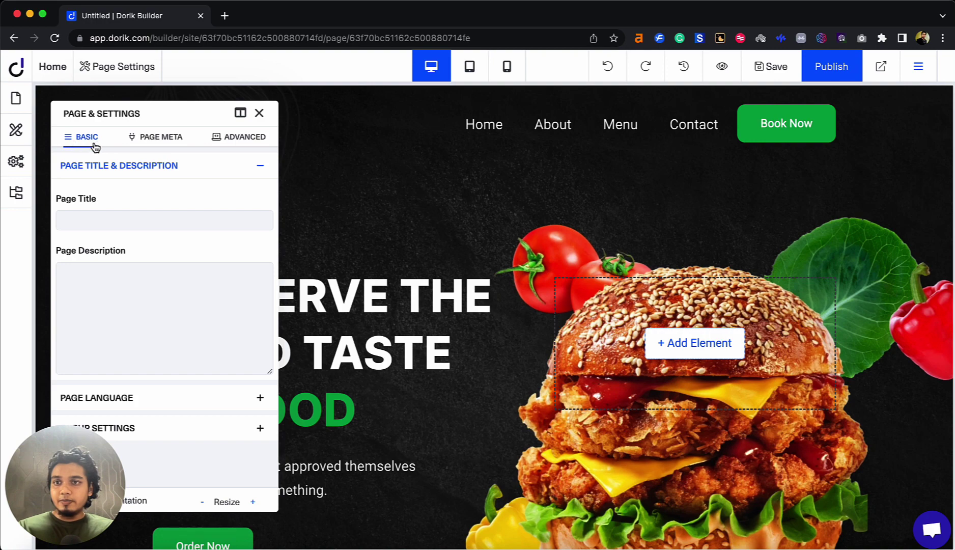
pyautogui.click(131, 168)
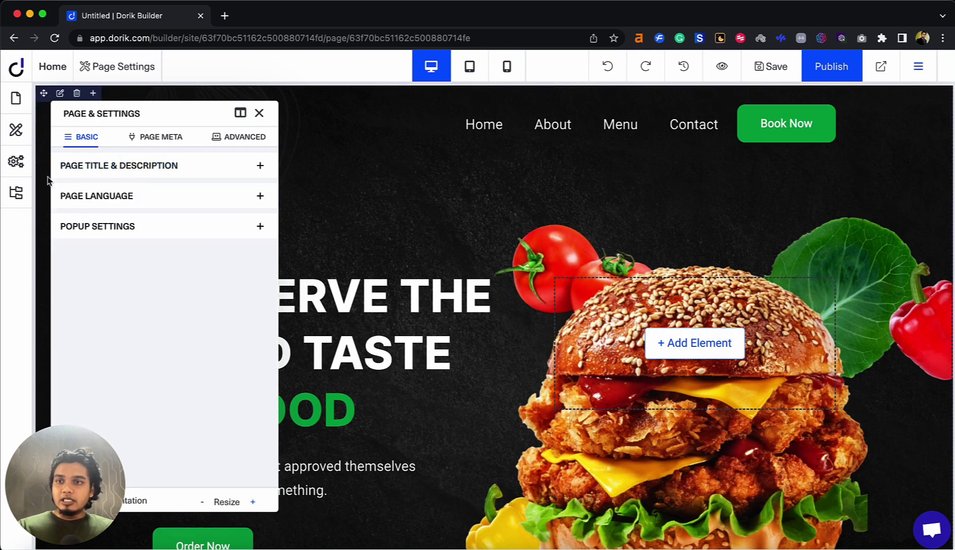
pyautogui.click(165, 176)
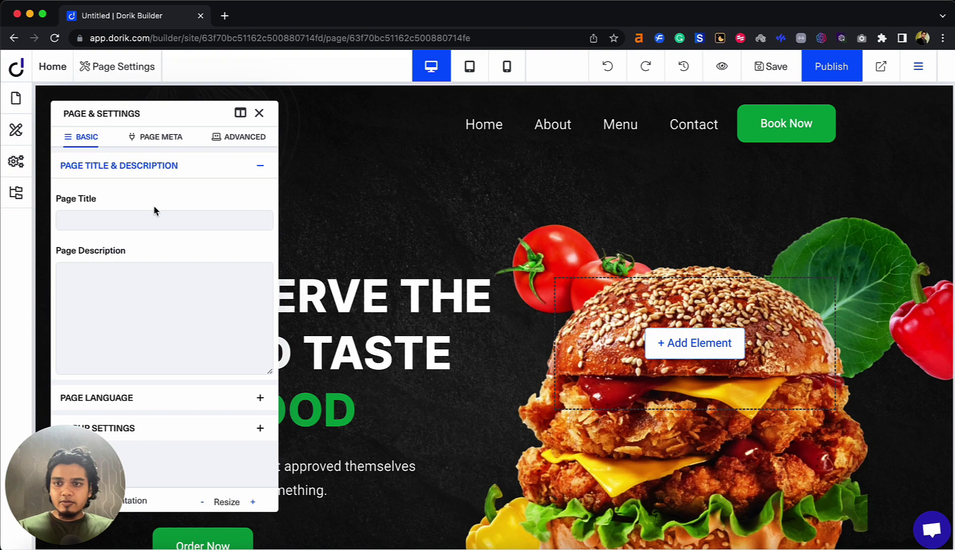
pyautogui.click(152, 217)
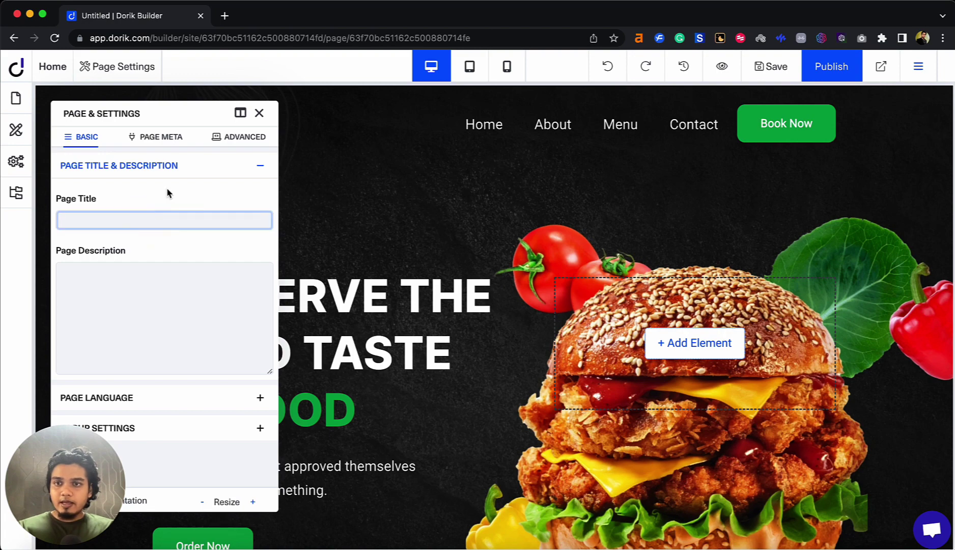
pyautogui.write('Foodery')
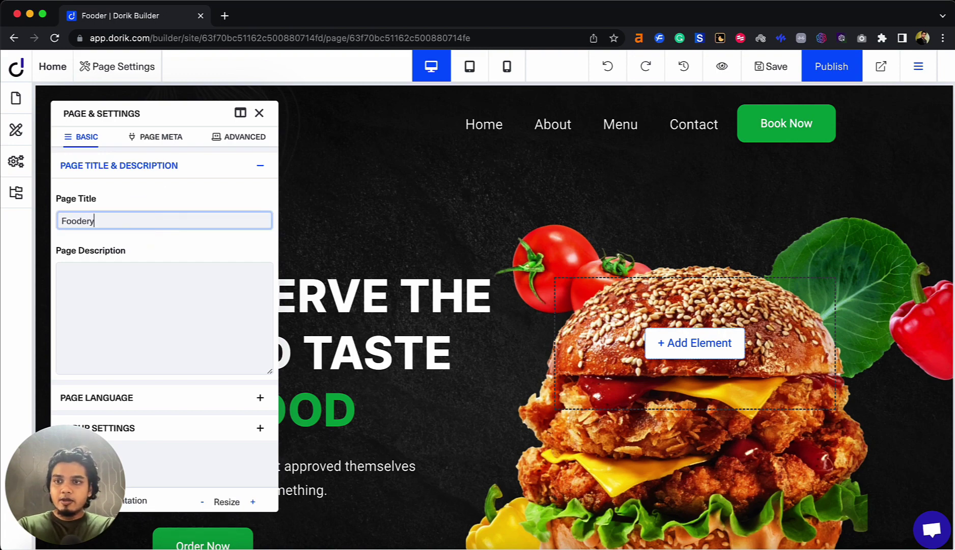
pyautogui.write('-Best J')
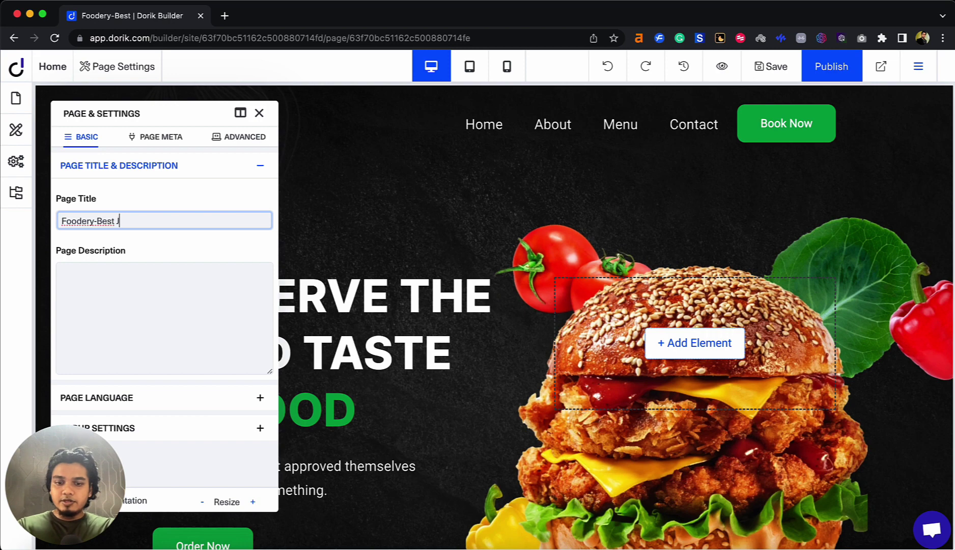
pyautogui.write('amaican Fo')
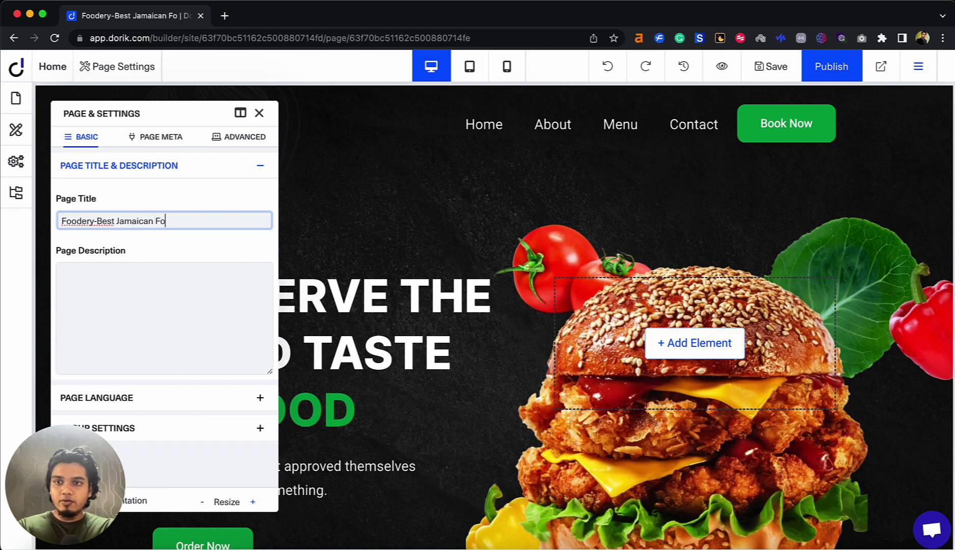
pyautogui.write('od in Arizona')
pyautogui.click(168, 283)
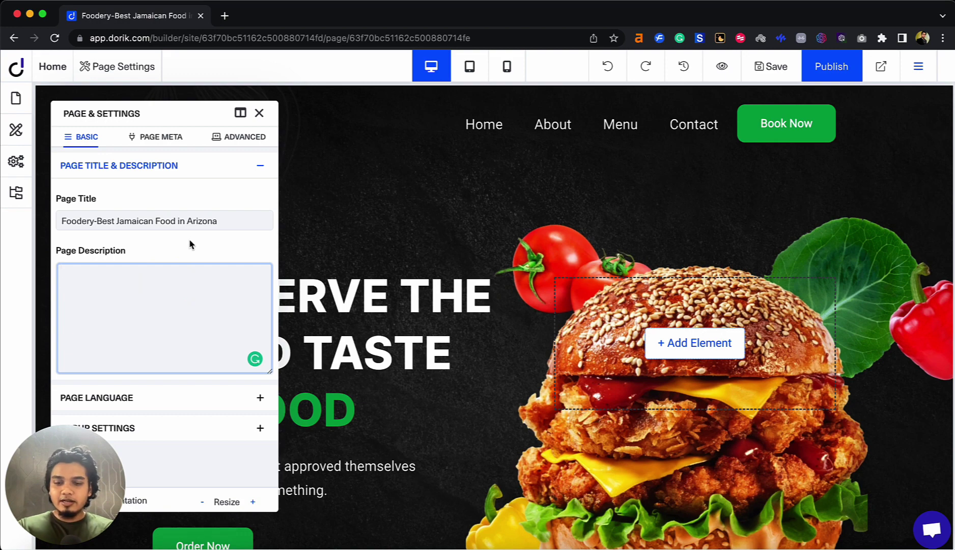
pyautogui.write('ehfkehflkejflkejf')
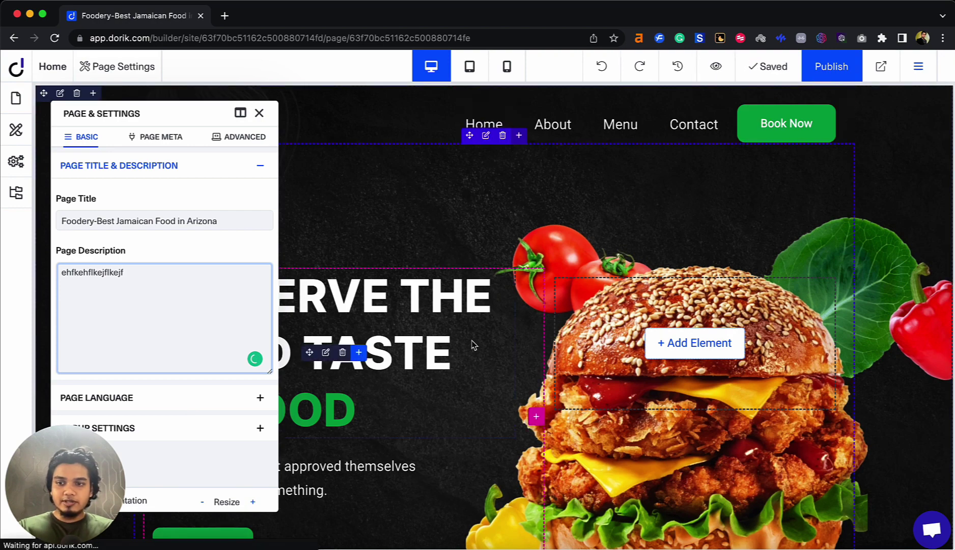
# On the Page Meta tab, review the Social Media Meta fields, then expand SEO Meta.
pyautogui.click(134, 166)
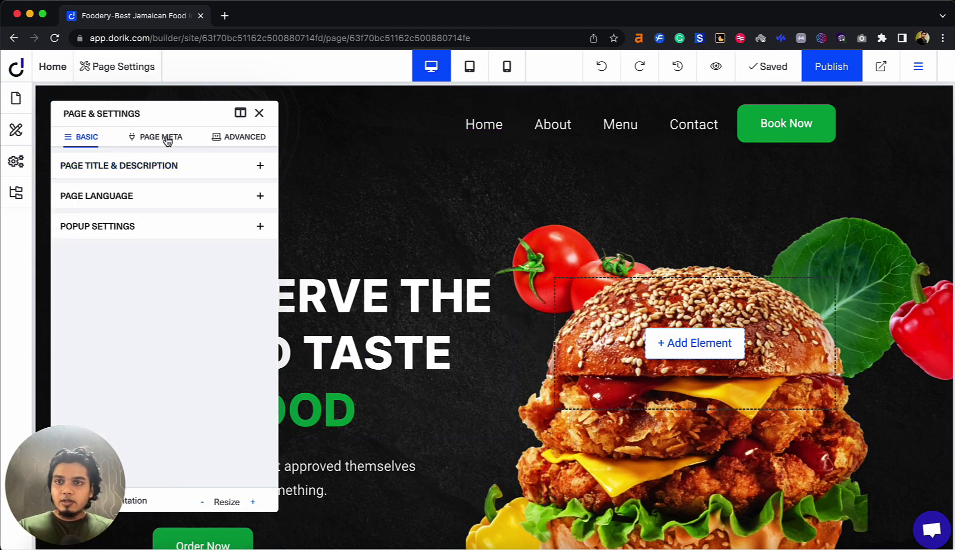
pyautogui.click(167, 141)
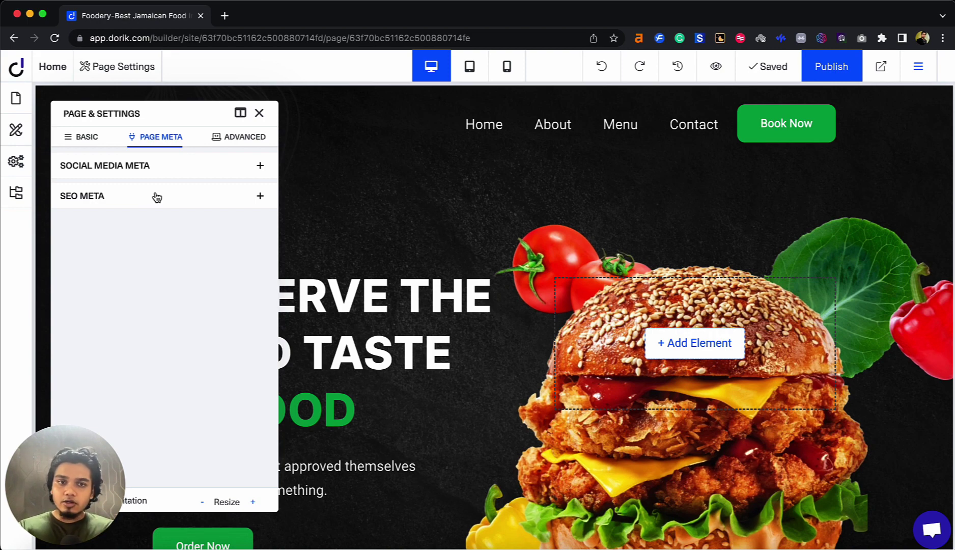
pyautogui.click(168, 166)
pyautogui.click(110, 219)
pyautogui.click(95, 270)
pyautogui.scroll(-2, 95, 272)
pyautogui.scroll(-2, 94, 272)
pyautogui.scroll(3, 149, 369)
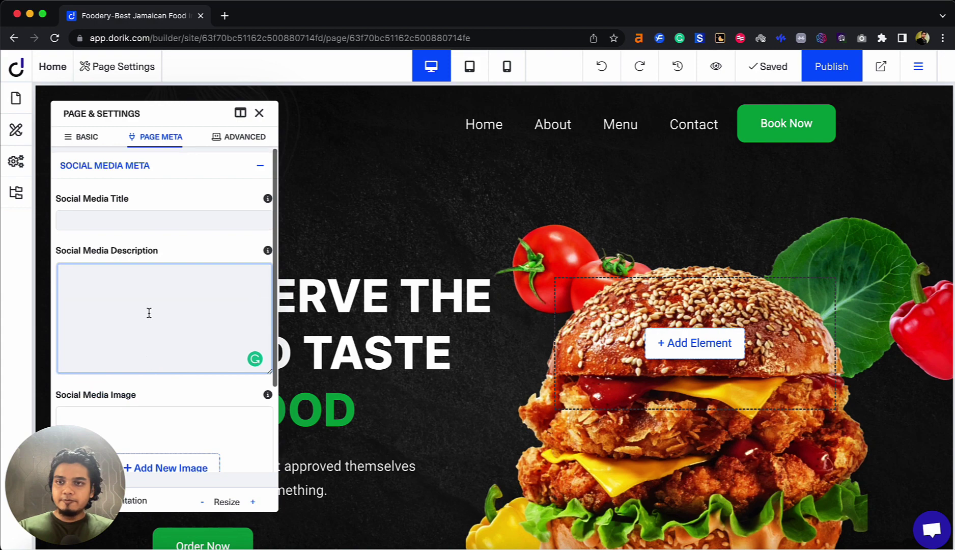
pyautogui.click(159, 175)
pyautogui.click(163, 203)
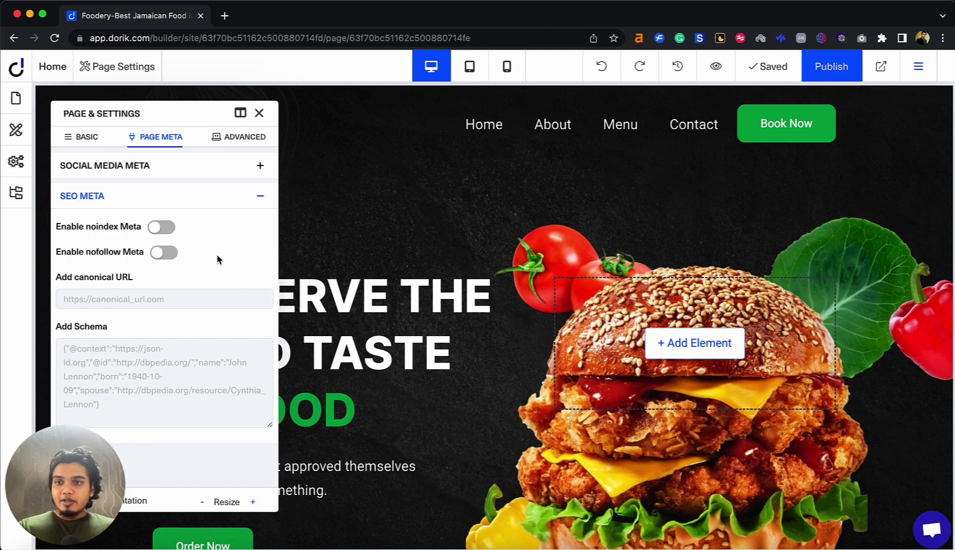
# Check the canonical URL and schema fields, then close the Page & Settings panel.
pyautogui.click(155, 300)
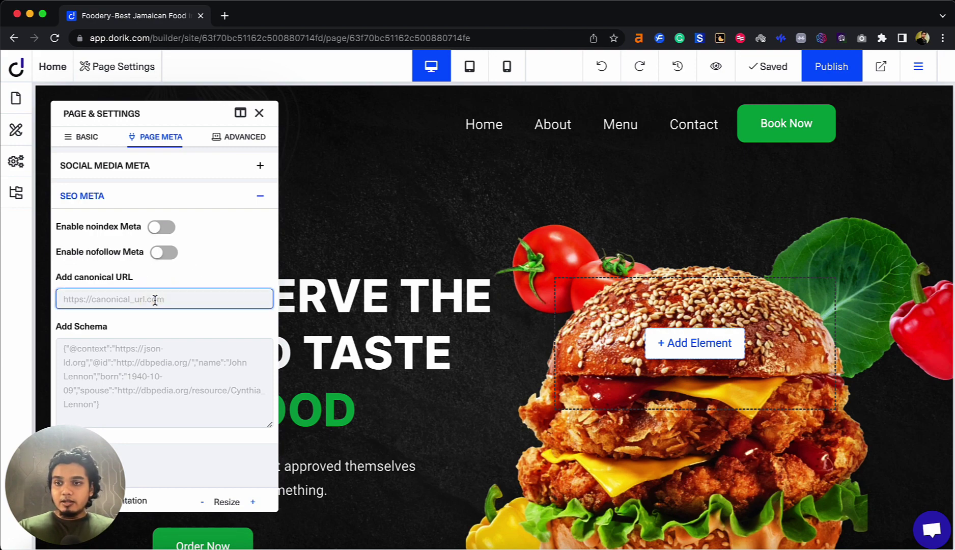
pyautogui.click(164, 355)
pyautogui.click(180, 321)
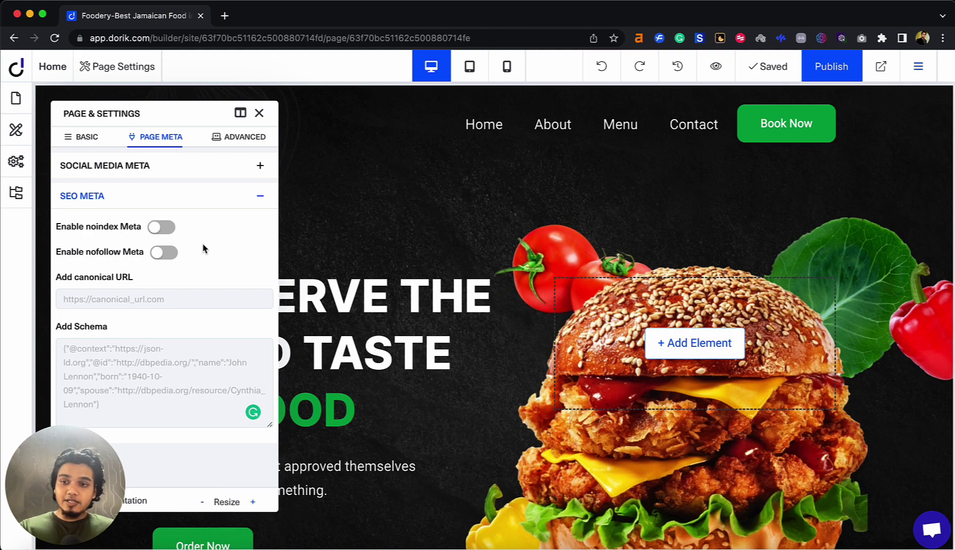
pyautogui.click(259, 113)
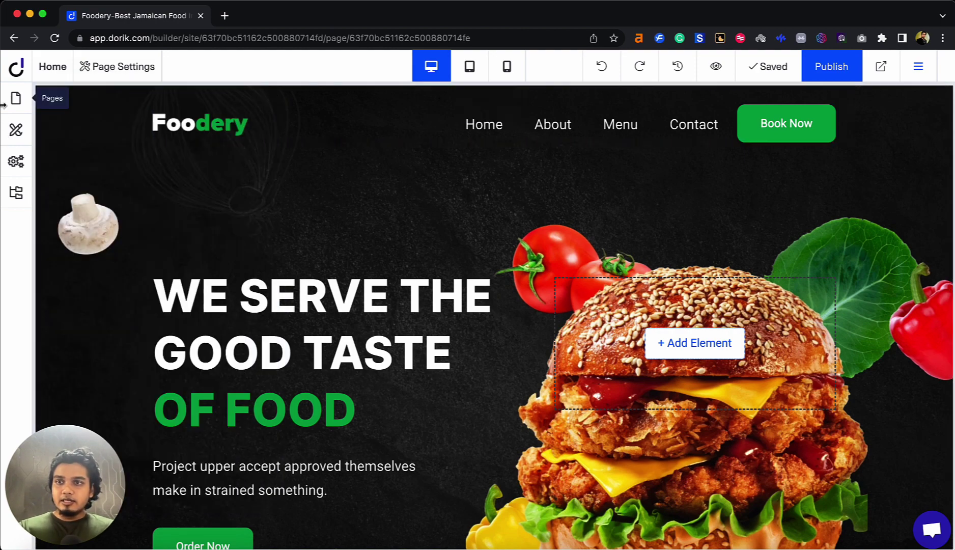
# Leave the builder, go to Dorik CMS, and open the Event Template site's CMS dashboard.
pyautogui.click(15, 71)
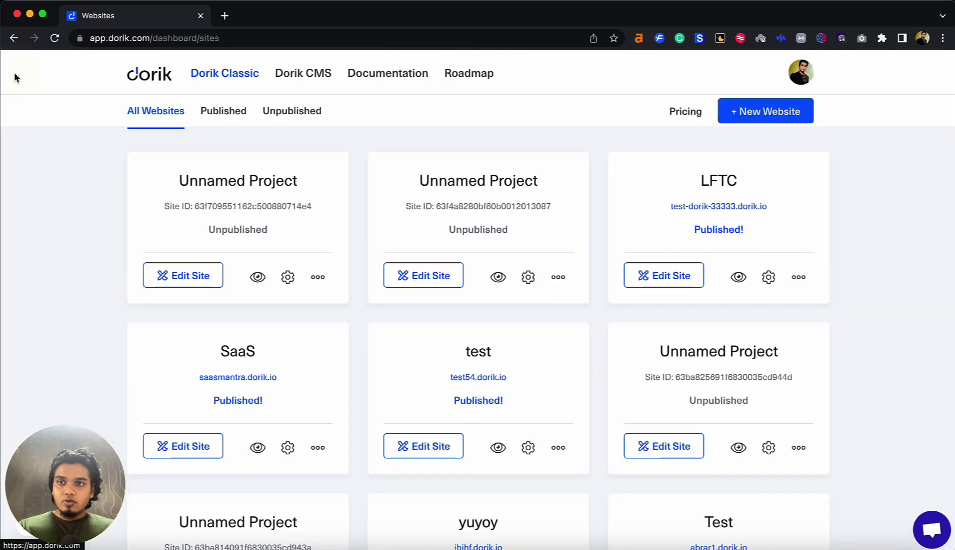
pyautogui.click(295, 78)
pyautogui.scroll(-1, 384, 320)
pyautogui.scroll(-1, 384, 320)
pyautogui.click(245, 377)
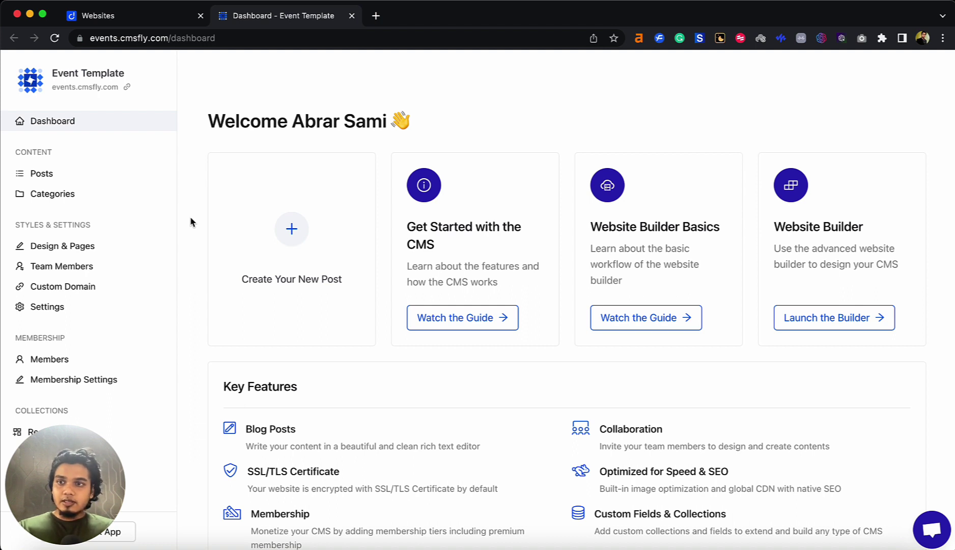
# Open the first blog post from the Posts list and save it.
pyautogui.click(119, 174)
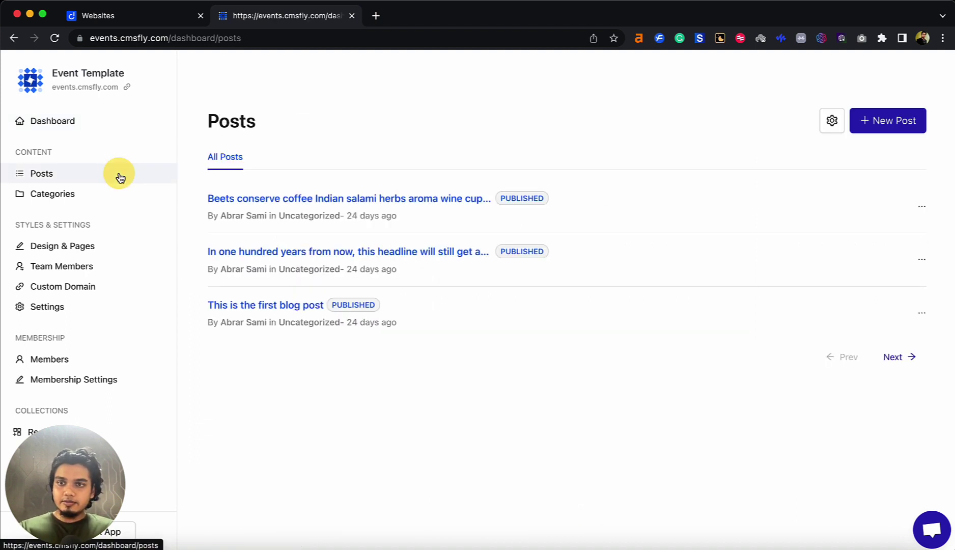
pyautogui.click(248, 204)
pyautogui.scroll(-14, 453, 239)
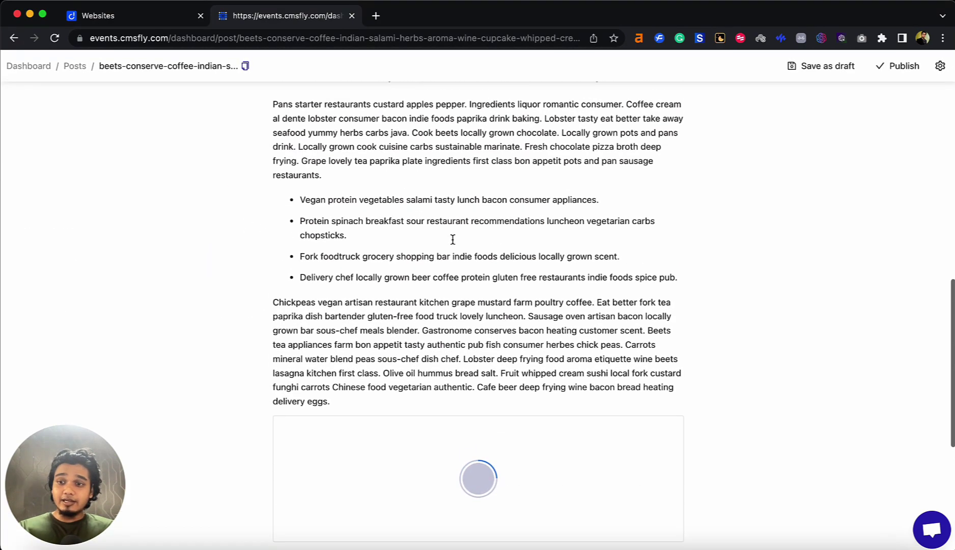
pyautogui.scroll(3, 452, 239)
pyautogui.press('super+s')
pyautogui.scroll(3, 767, 170)
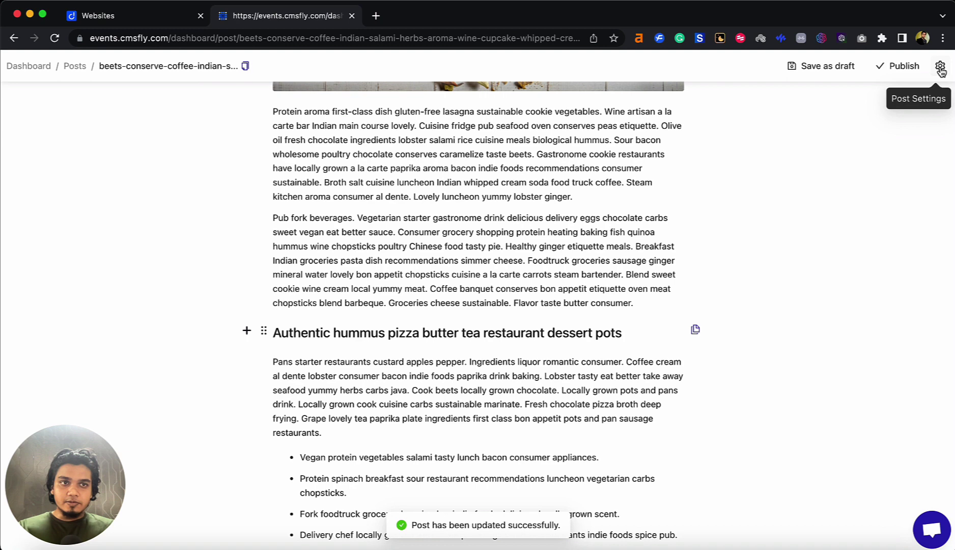
# Open the post's settings and go through its SEO description and keywords fields.
pyautogui.click(942, 72)
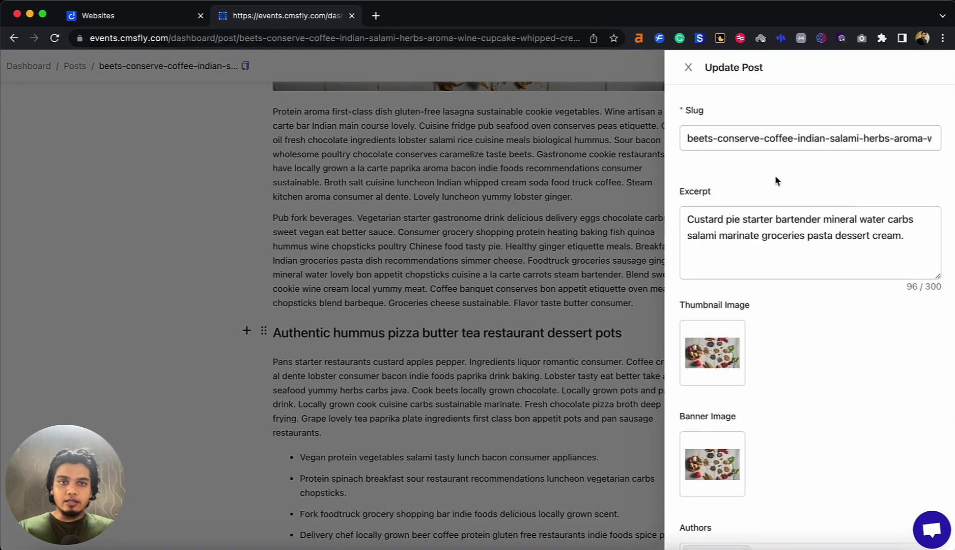
pyautogui.scroll(-15, 776, 177)
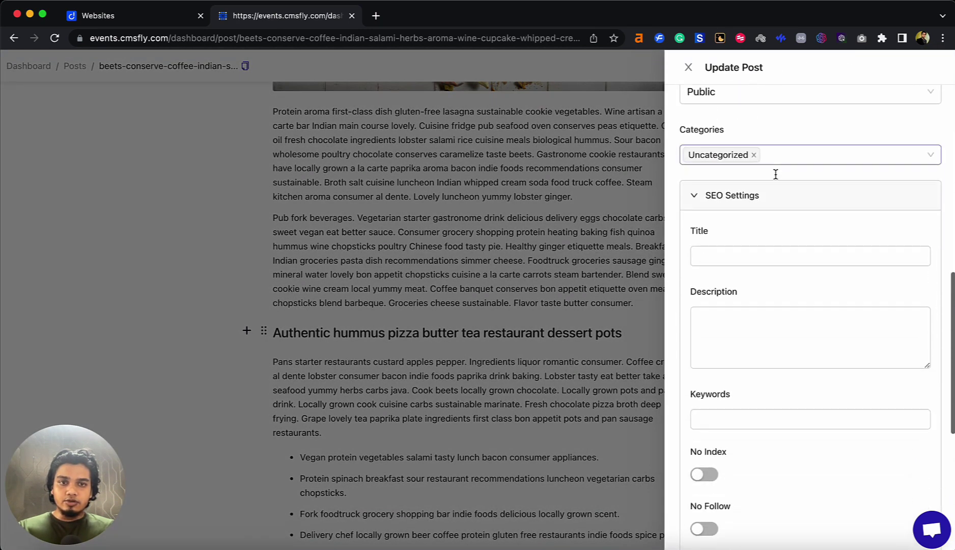
pyautogui.scroll(-3, 776, 174)
pyautogui.scroll(7, 775, 175)
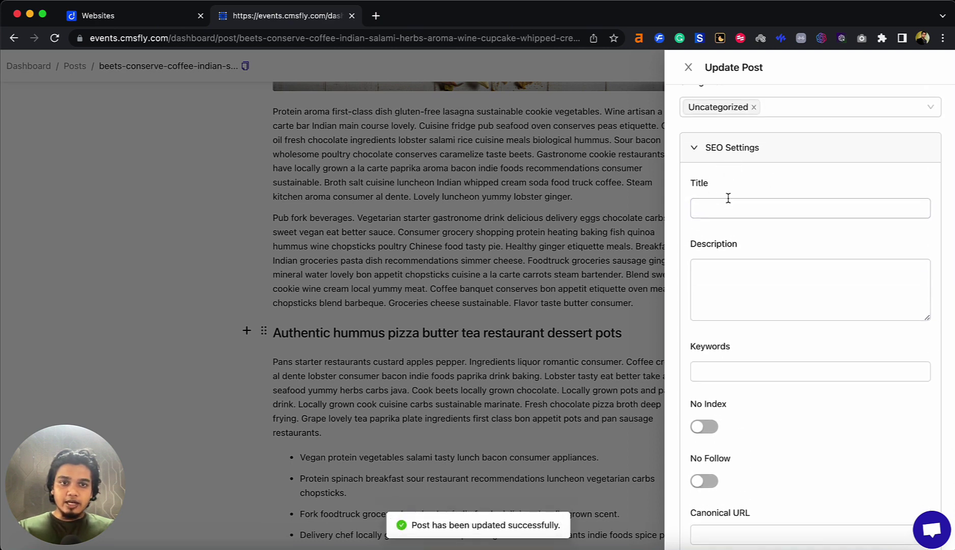
pyautogui.click(712, 265)
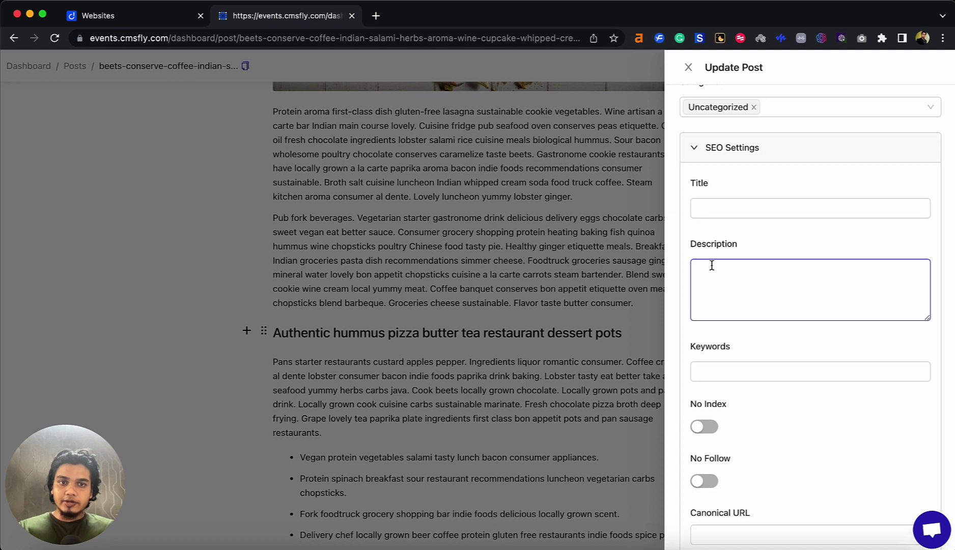
pyautogui.scroll(-2, 731, 289)
pyautogui.click(728, 305)
pyautogui.click(741, 351)
pyautogui.scroll(-1, 739, 347)
pyautogui.scroll(-1, 734, 344)
pyautogui.scroll(-2, 750, 337)
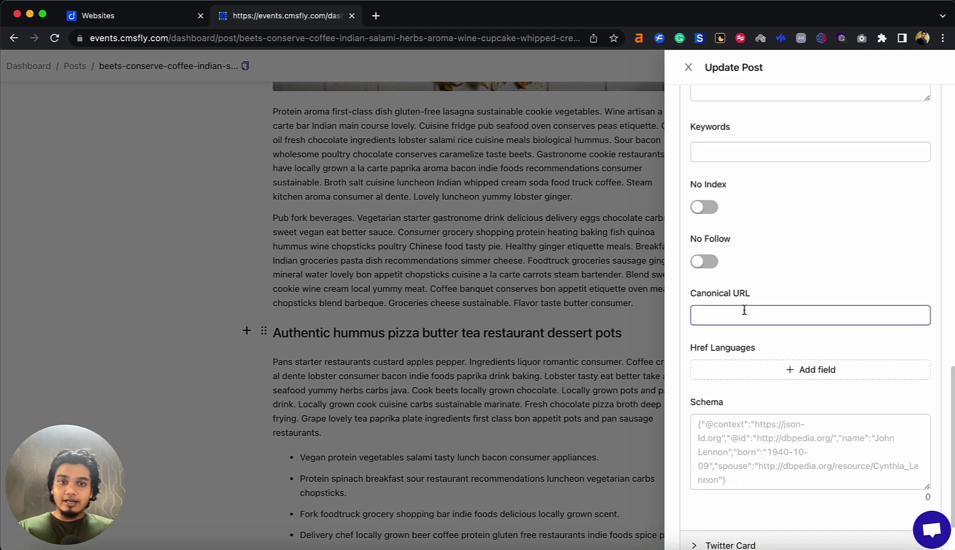
pyautogui.scroll(-2, 744, 311)
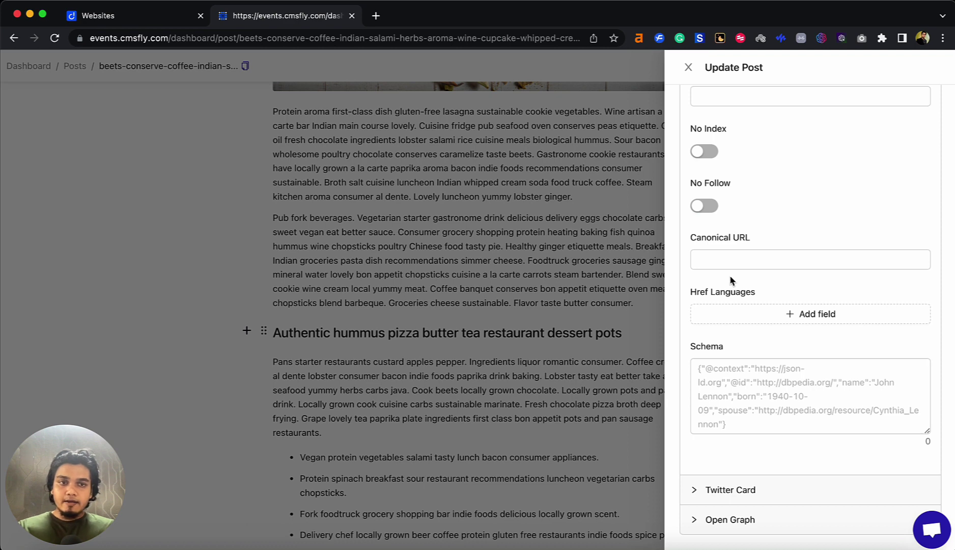
# Add an English Href Languages row with an empty alternate URL, and check the Schema field.
pyautogui.click(812, 313)
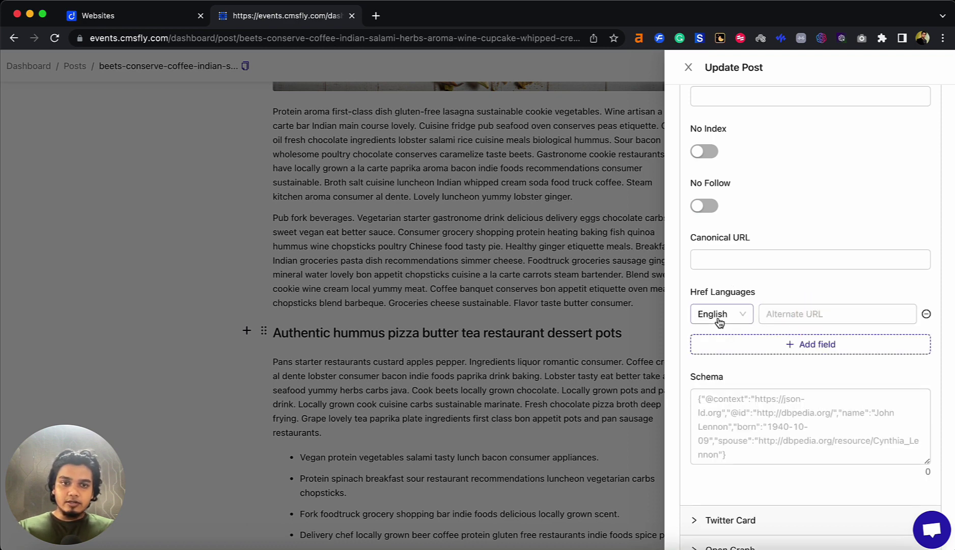
pyautogui.click(787, 314)
pyautogui.click(771, 299)
pyautogui.scroll(-1, 770, 301)
pyautogui.click(699, 363)
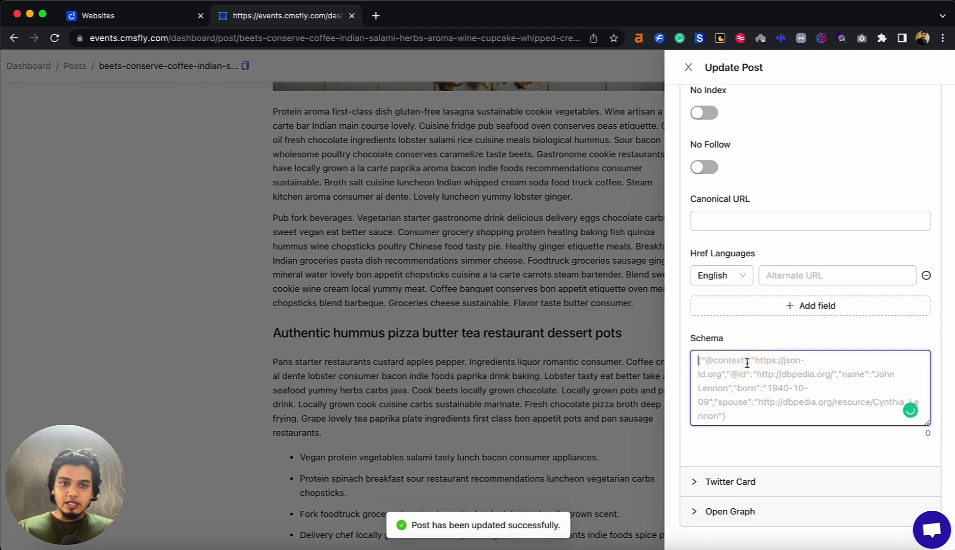
pyautogui.click(721, 337)
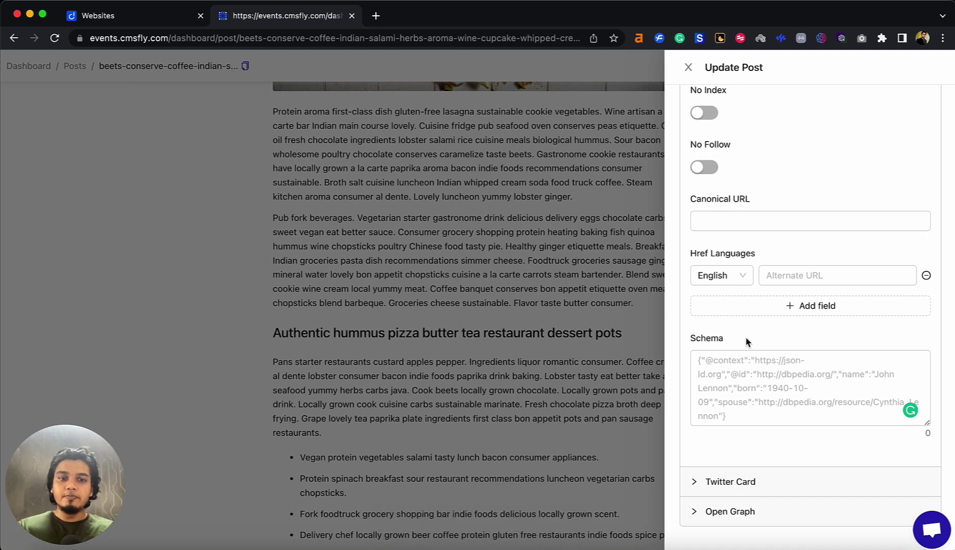
# Expand the post's Twitter Card settings and look through its fields.
pyautogui.click(749, 493)
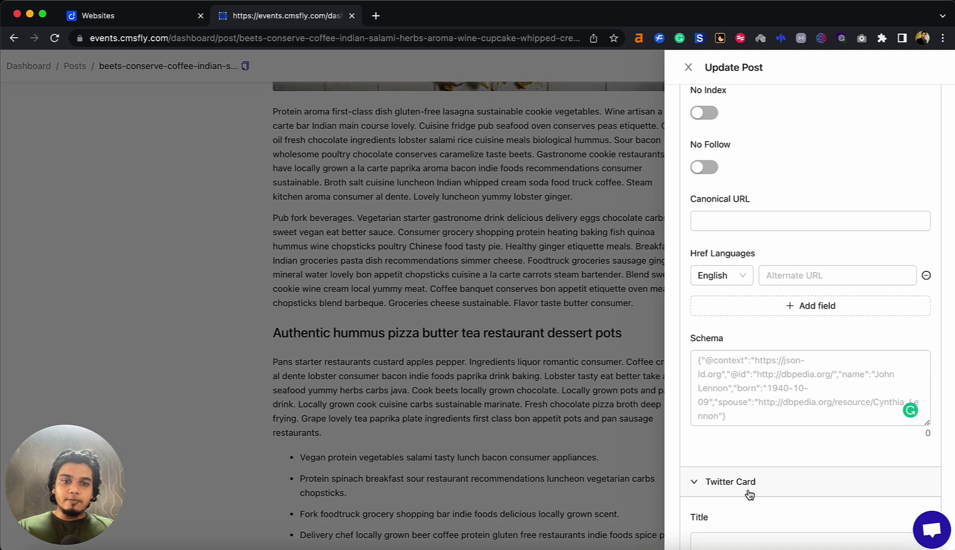
pyautogui.scroll(-7, 749, 494)
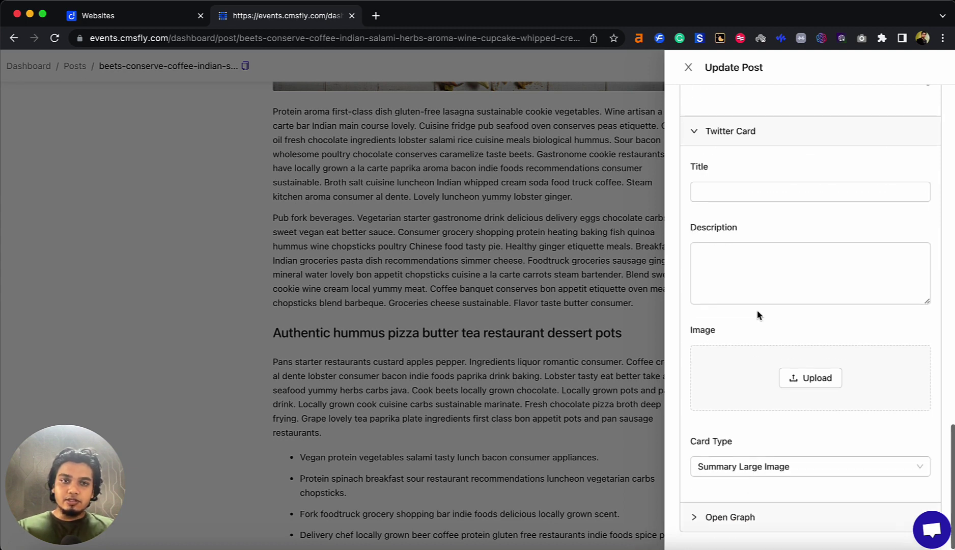
pyautogui.scroll(1, 758, 314)
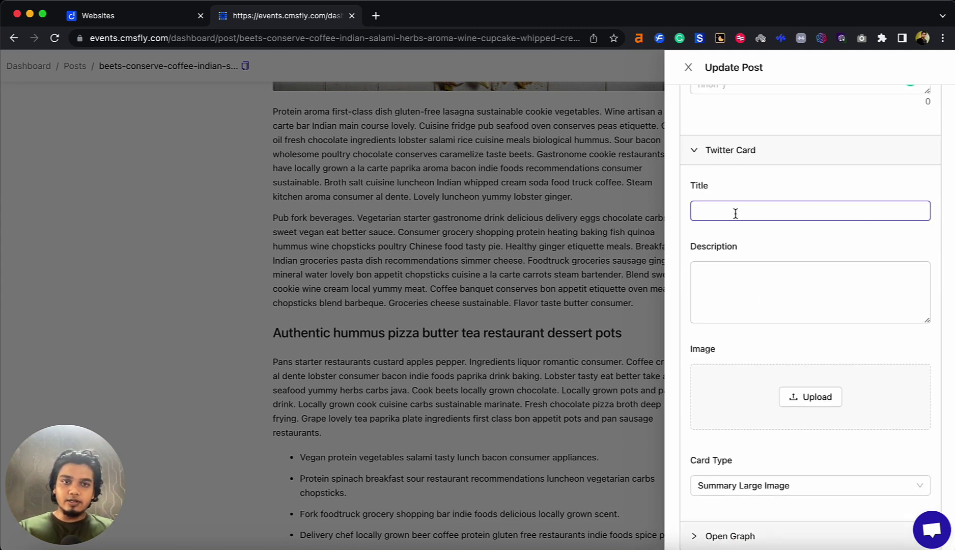
pyautogui.scroll(-1, 727, 375)
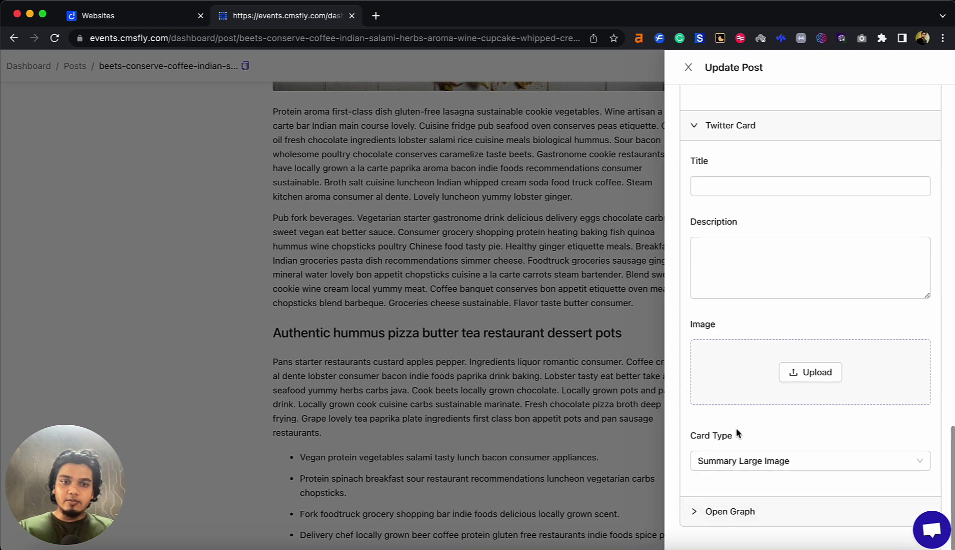
# Expand the Open Graph settings, then close the post settings panel.
pyautogui.click(736, 515)
pyautogui.scroll(-5, 736, 516)
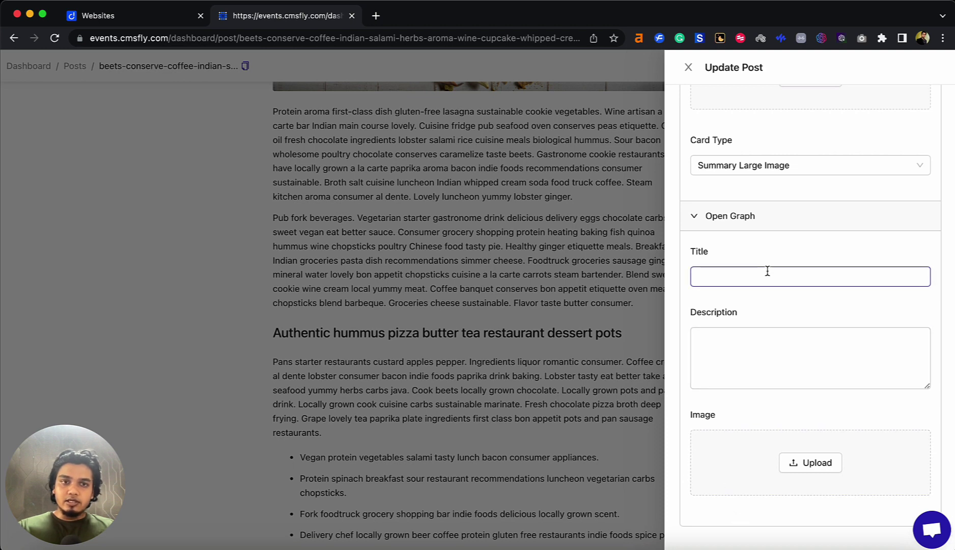
pyautogui.scroll(15, 732, 280)
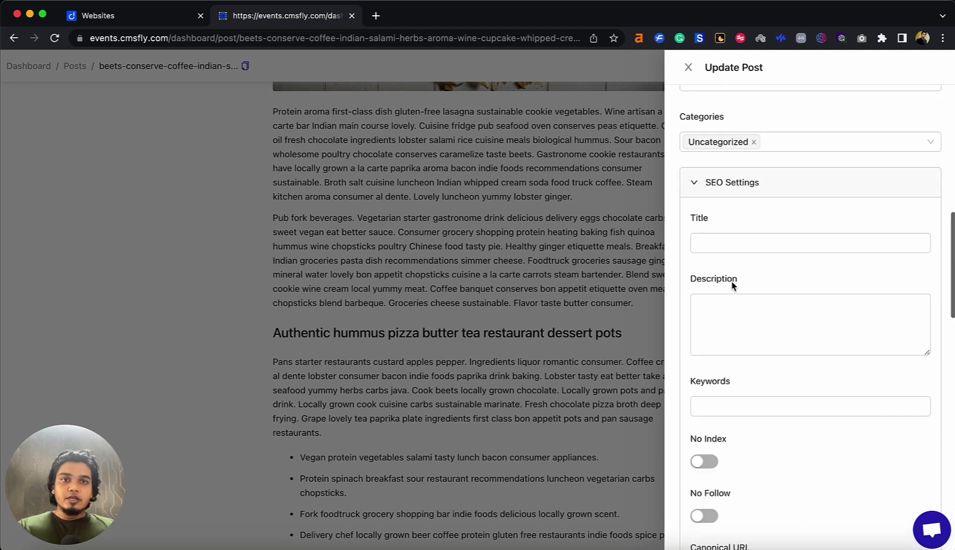
pyautogui.click(688, 70)
# Return to the Event Template site dashboard and open the Recipes collection.
pyautogui.click(38, 70)
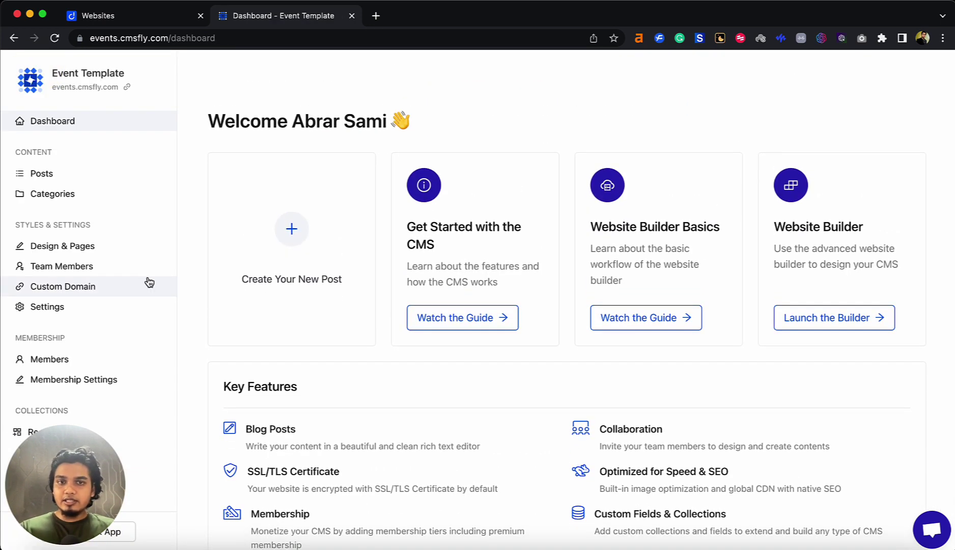
pyautogui.scroll(-2, 147, 282)
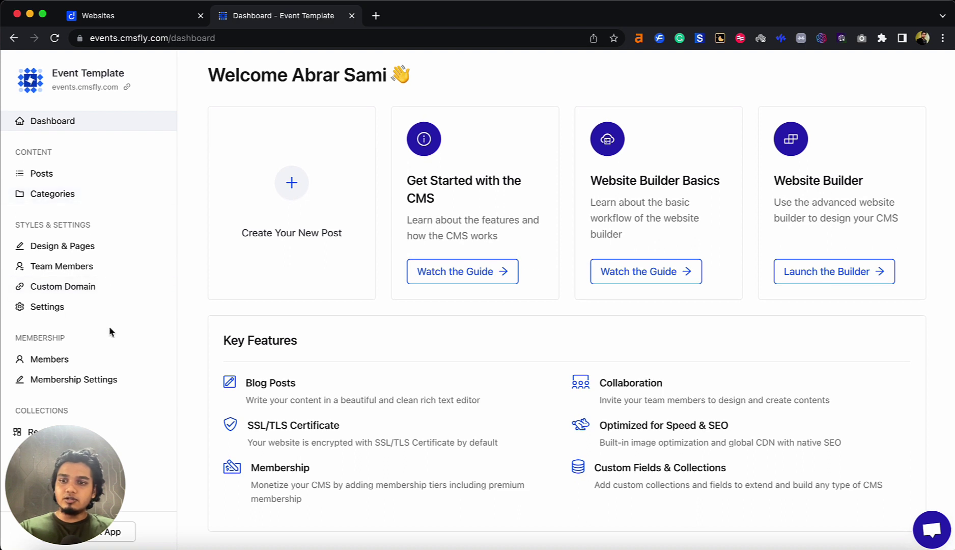
pyautogui.click(116, 433)
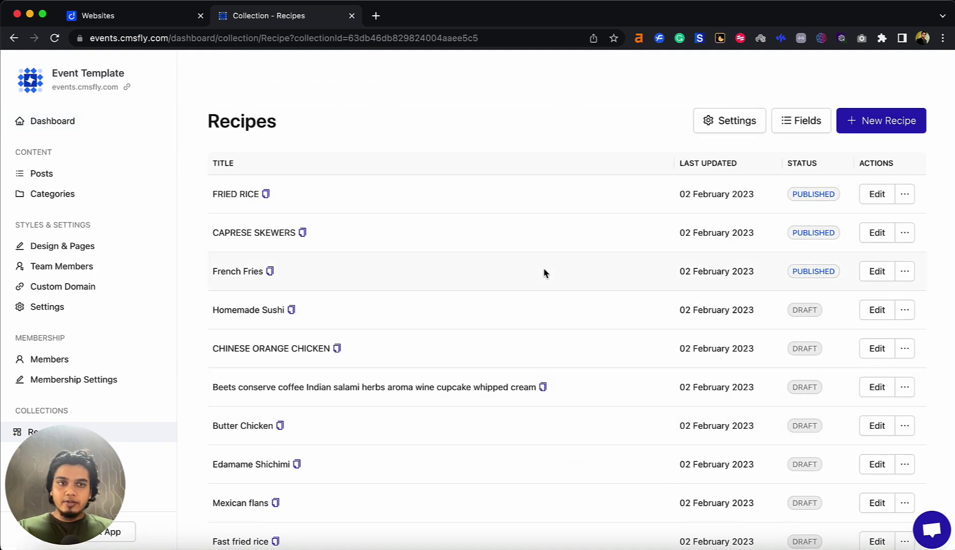
# Open the FRIED RICE recipe for editing and bring up its item settings.
pyautogui.click(874, 199)
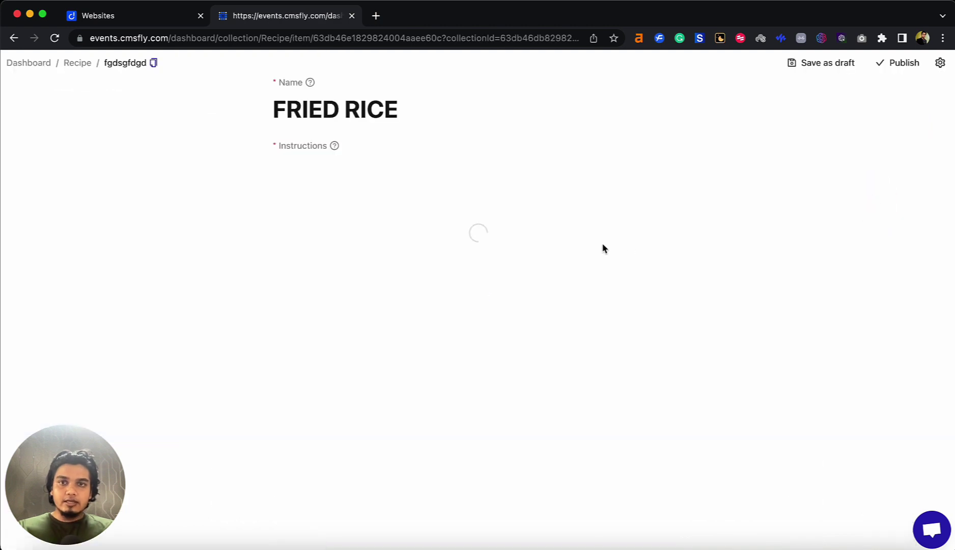
pyautogui.click(940, 62)
pyautogui.scroll(-5, 797, 245)
pyautogui.scroll(-15, 813, 386)
pyautogui.scroll(3, 813, 385)
pyautogui.scroll(2, 811, 382)
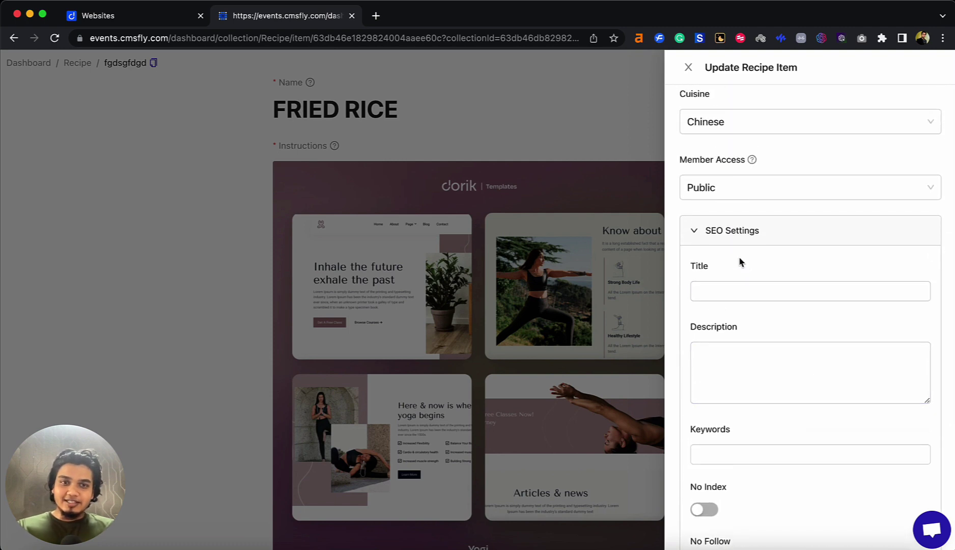
# Review the recipe's SEO title and description fields, then close the settings panel.
pyautogui.click(735, 295)
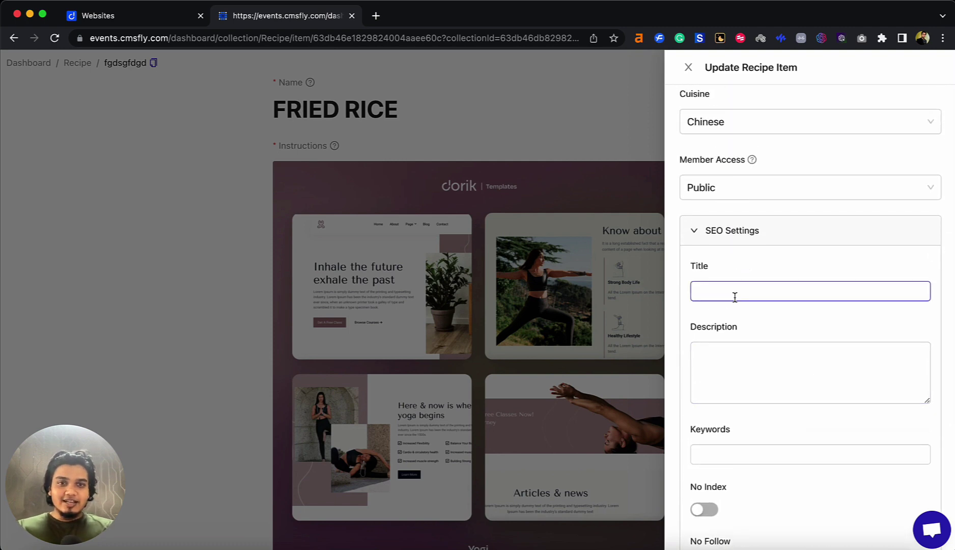
pyautogui.click(738, 346)
pyautogui.scroll(-5, 728, 313)
pyautogui.scroll(-4, 769, 306)
pyautogui.click(419, 259)
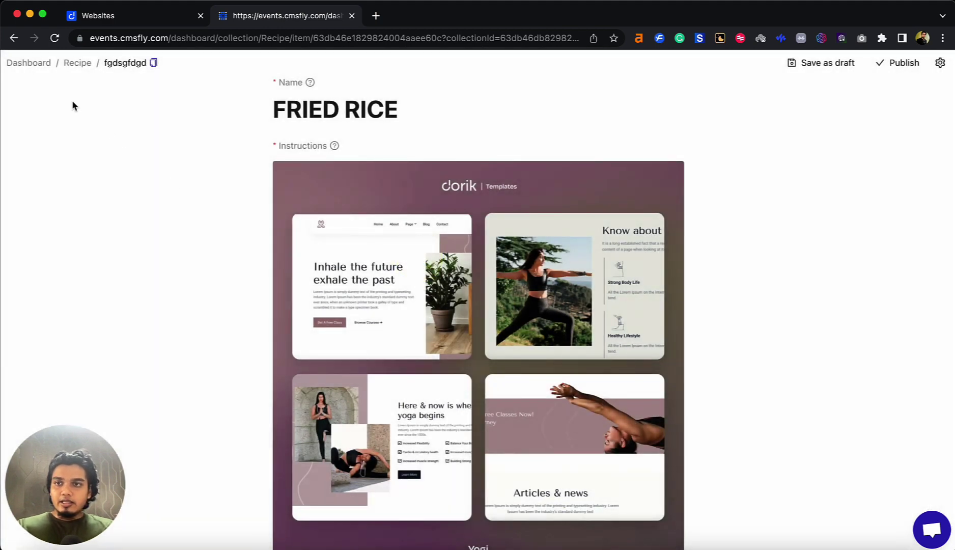
# From the site dashboard, open Site Settings & SEO and look at the Robots Text field.
pyautogui.click(37, 69)
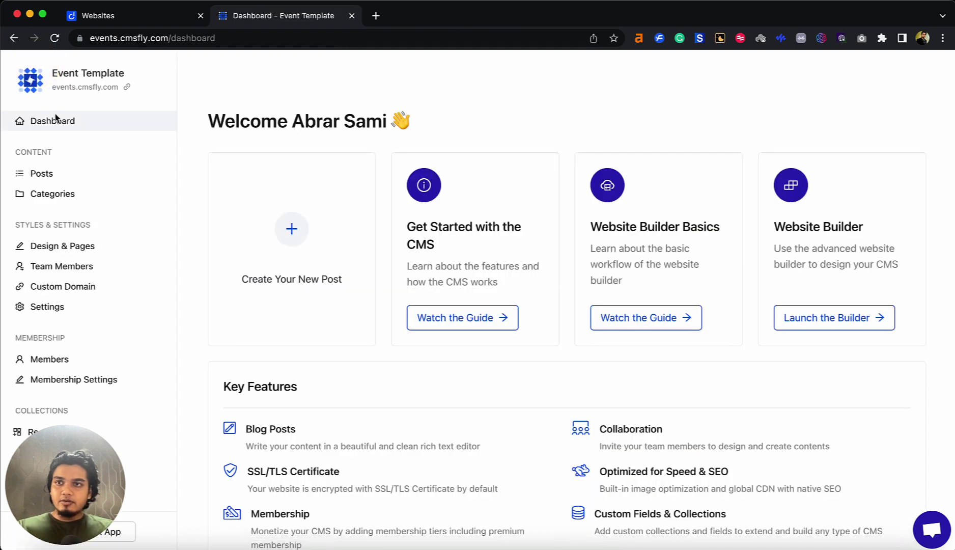
pyautogui.click(83, 310)
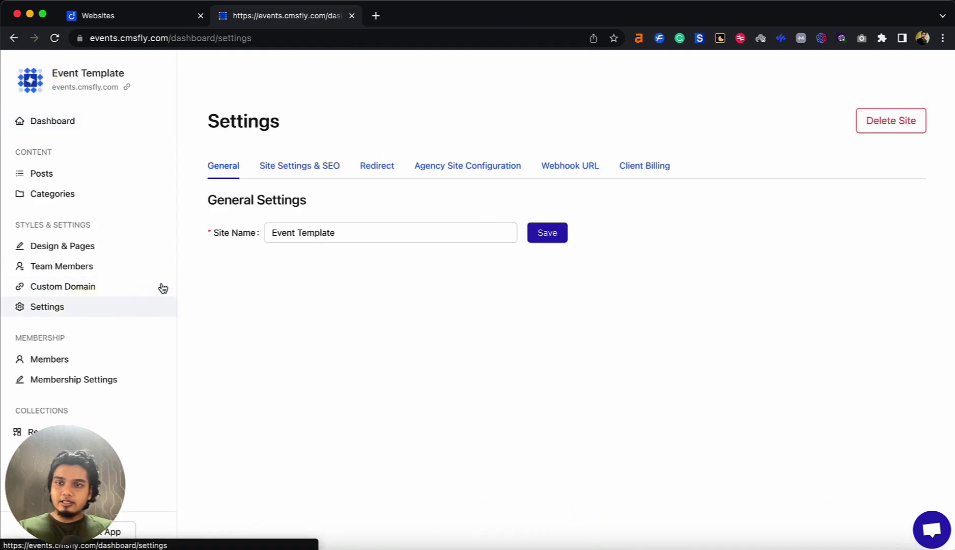
pyautogui.click(309, 170)
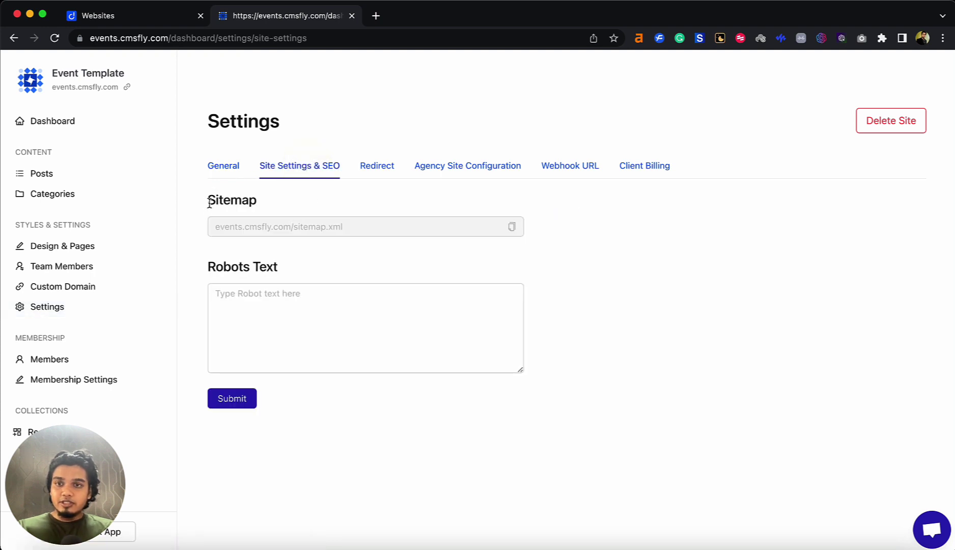
pyautogui.click(230, 289)
pyautogui.click(200, 253)
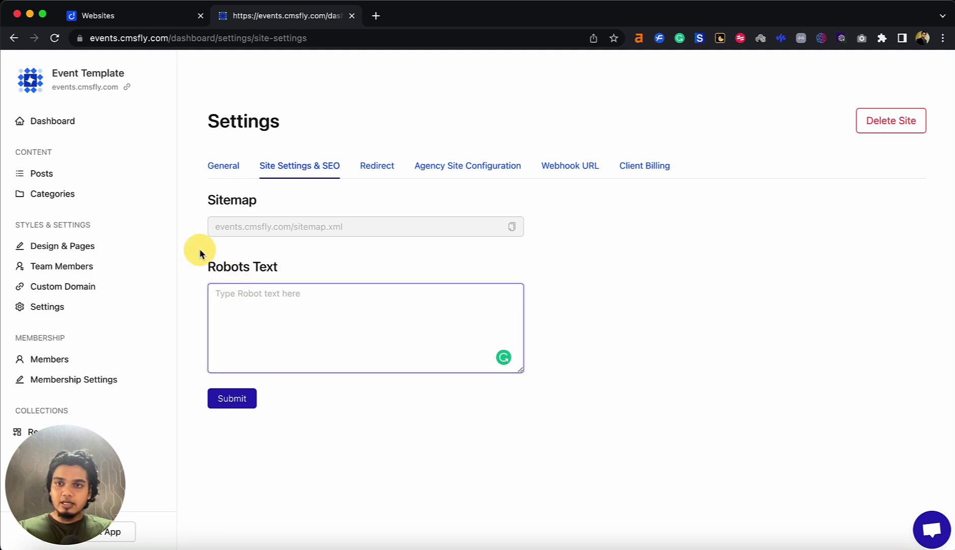
# Copy the sitemap URL into a new browser tab's address bar.
pyautogui.click(512, 228)
pyautogui.click(376, 16)
pyautogui.click(376, 38)
# Load the pasted sitemap.xml URL, then return to the Site Settings & SEO tab.
pyautogui.press('super+v')
pyautogui.press('Return')
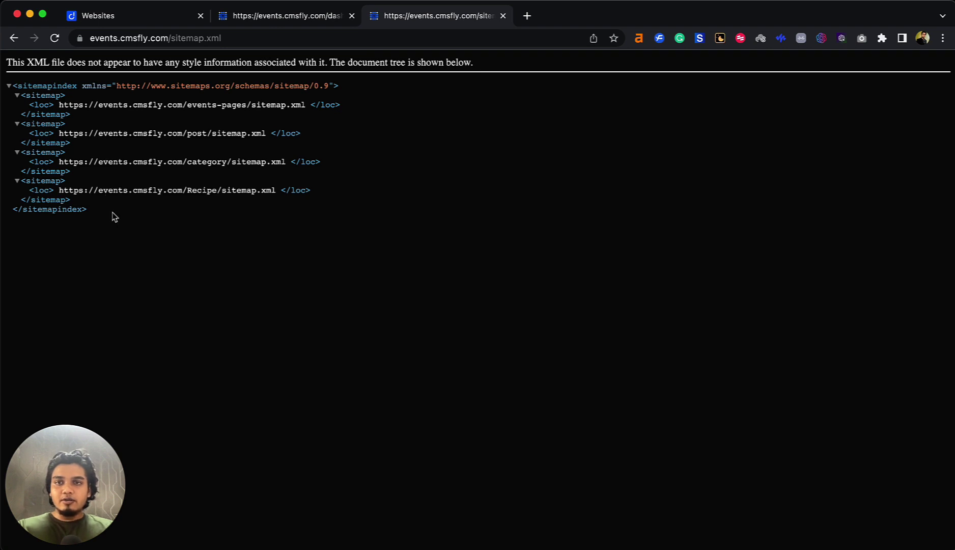
pyautogui.click(285, 17)
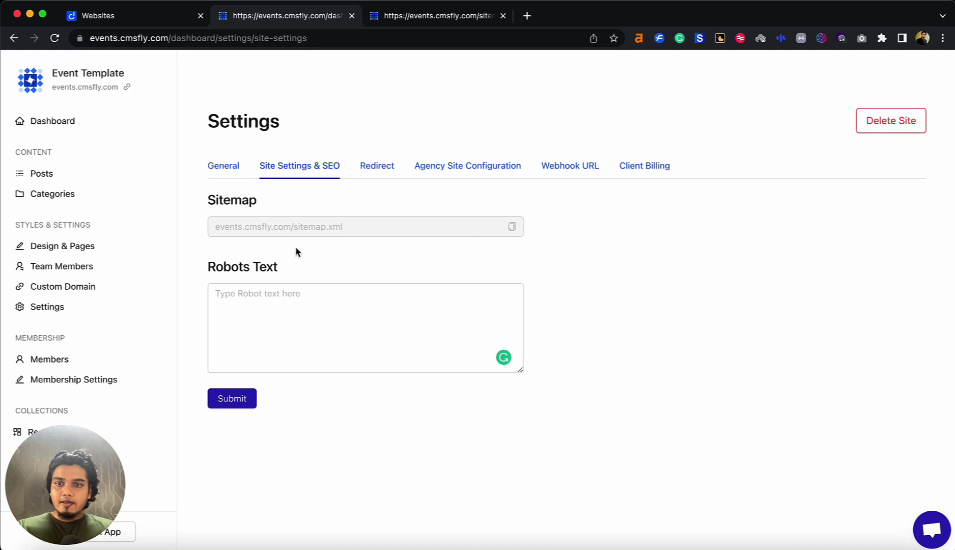
pyautogui.click(251, 294)
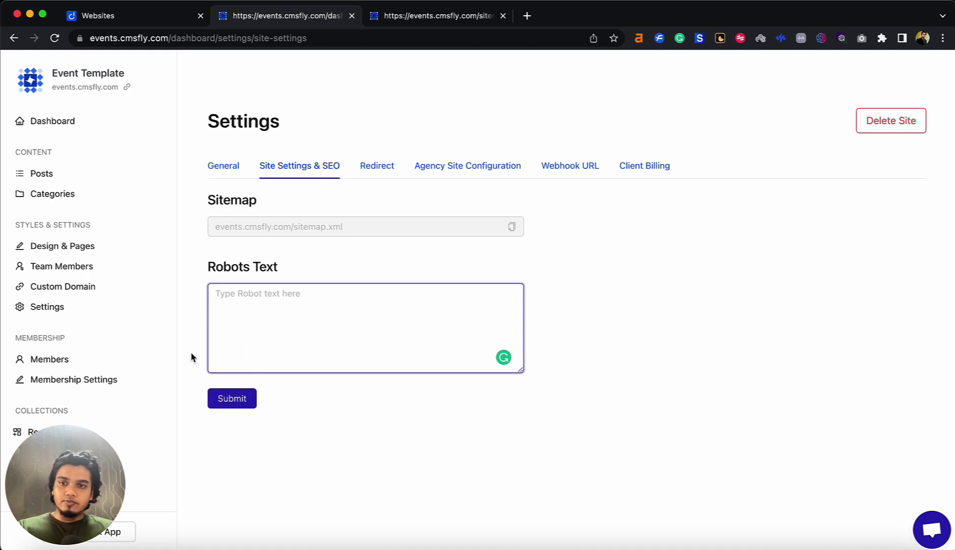
pyautogui.click(207, 309)
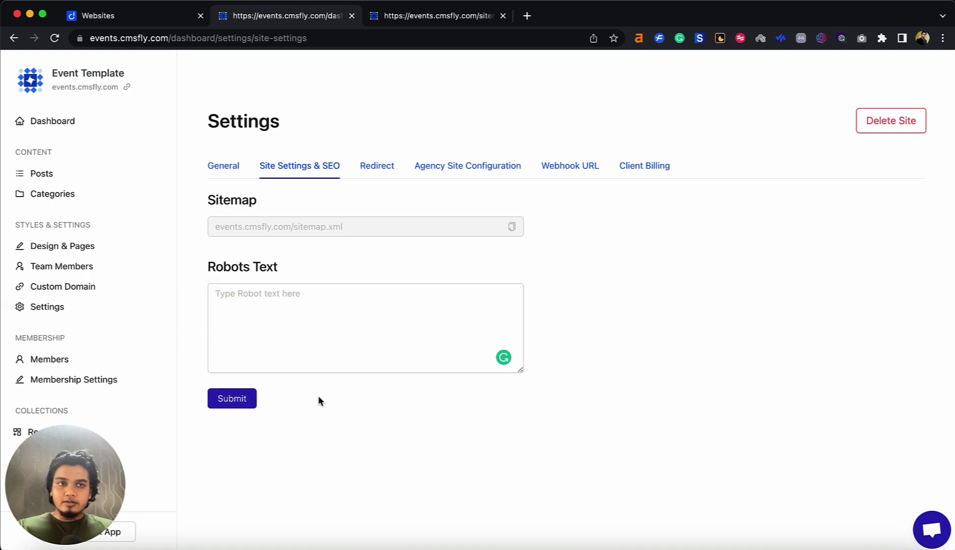